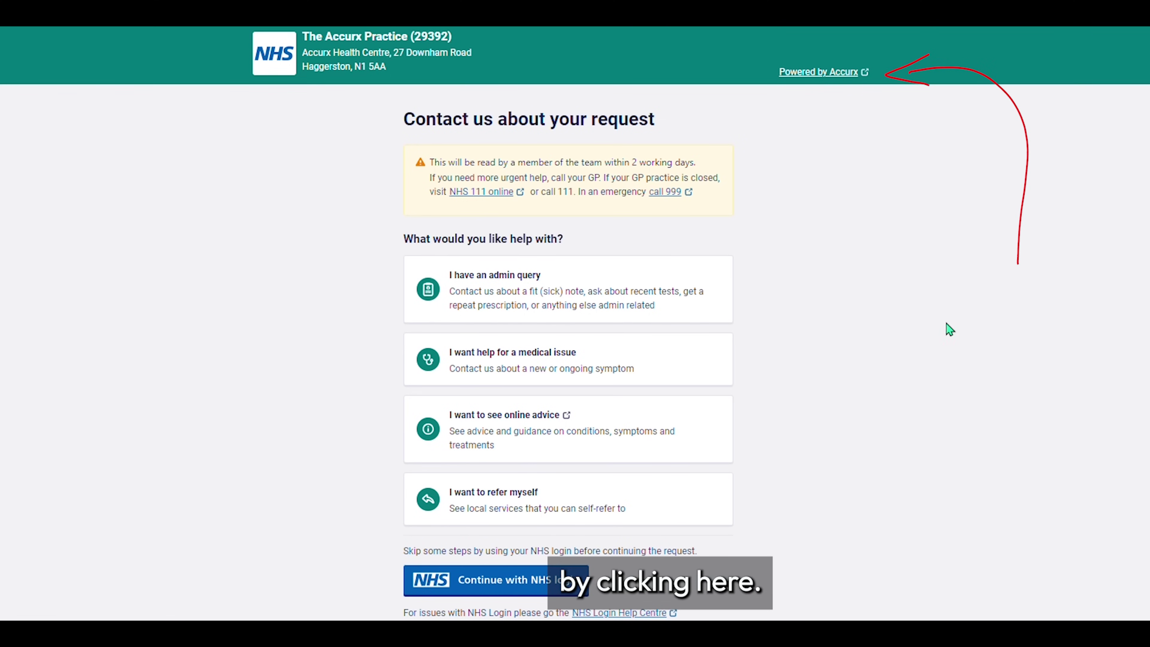
Choose 'I want help for a medical issue' to start a medical request.
click(807, 74)
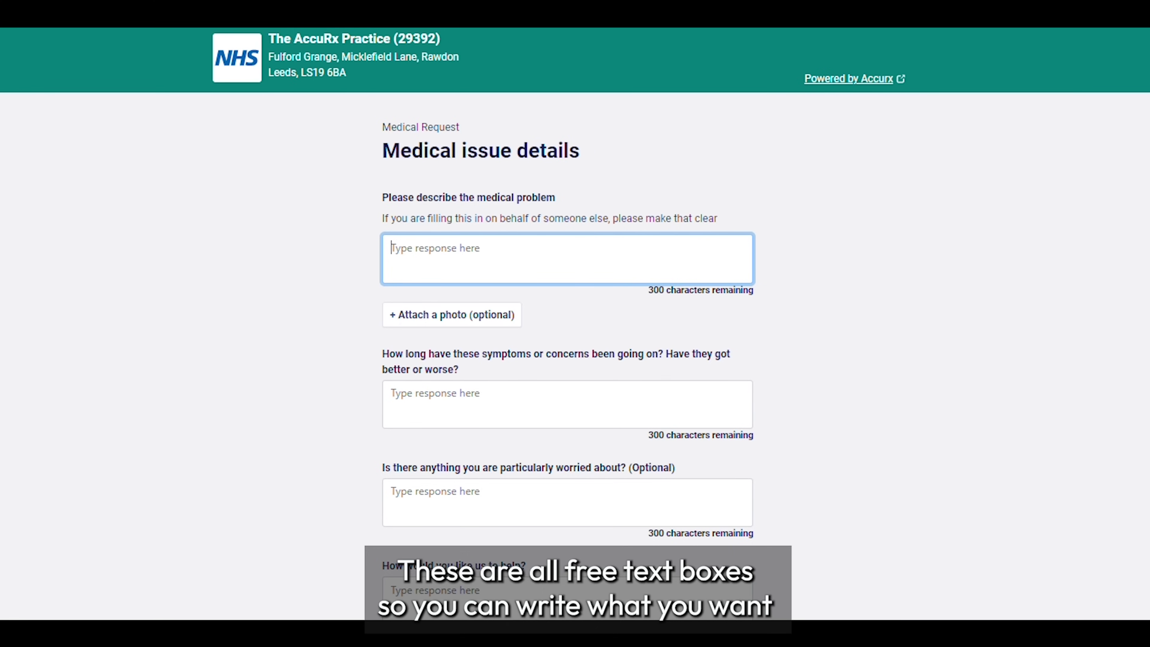
Describe the problem as 'I have a rash on my inner elbow.' and attach the photo elbow.jpg.
click(721, 259)
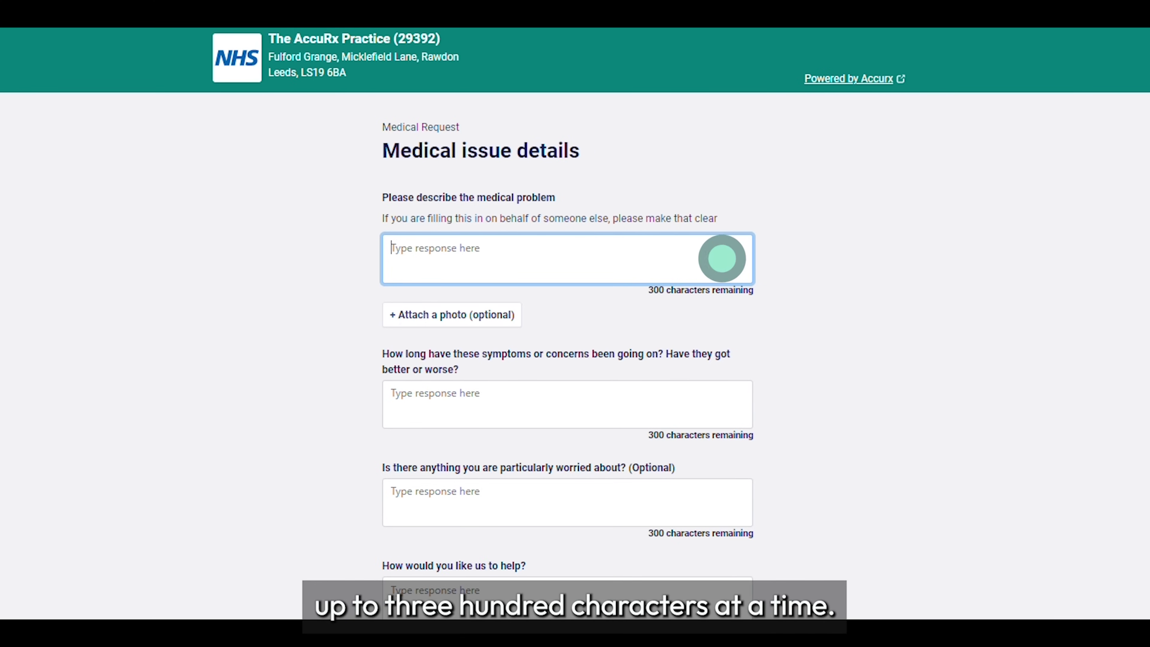
text(I h)
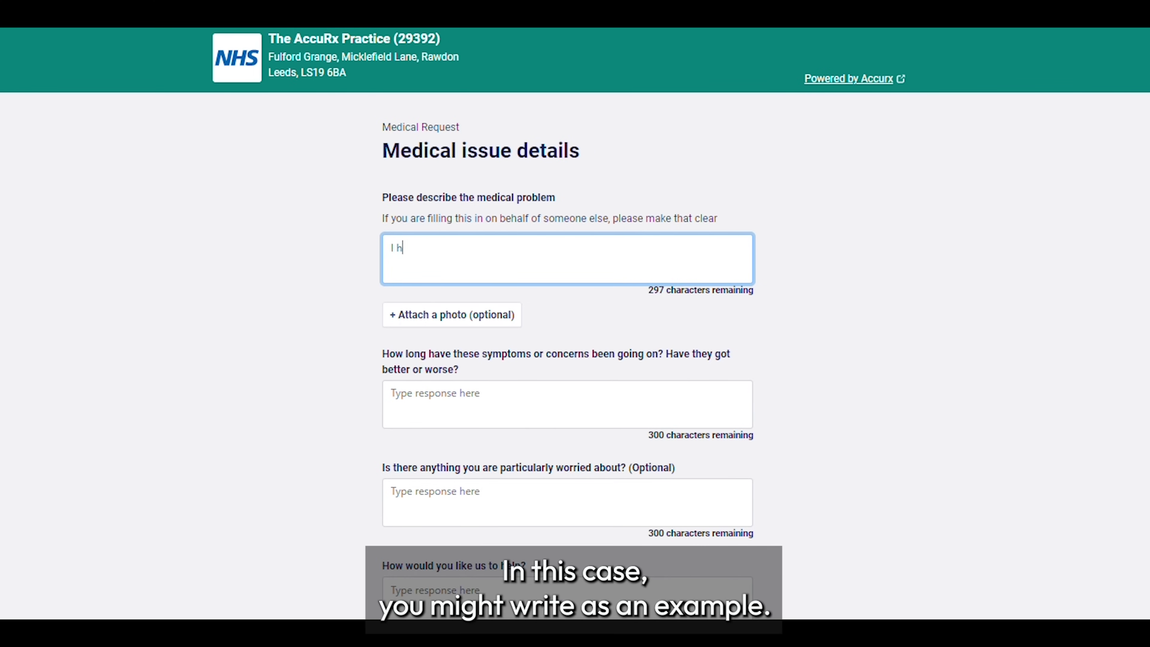
text(ave a rash o)
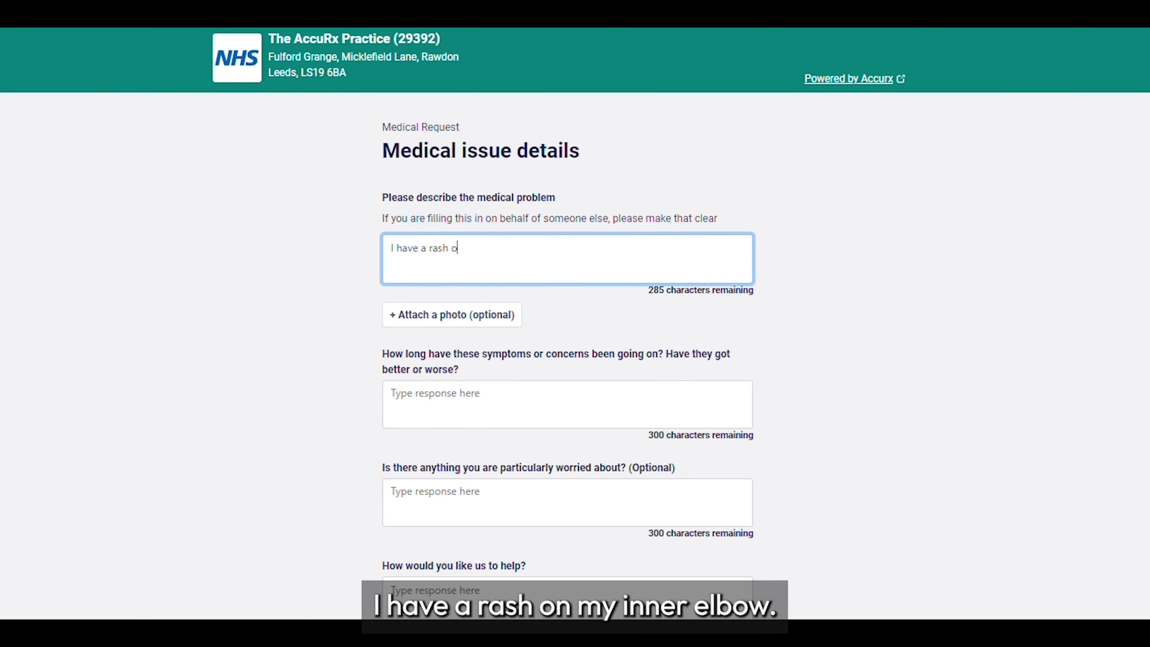
text(n my inner elbow.)
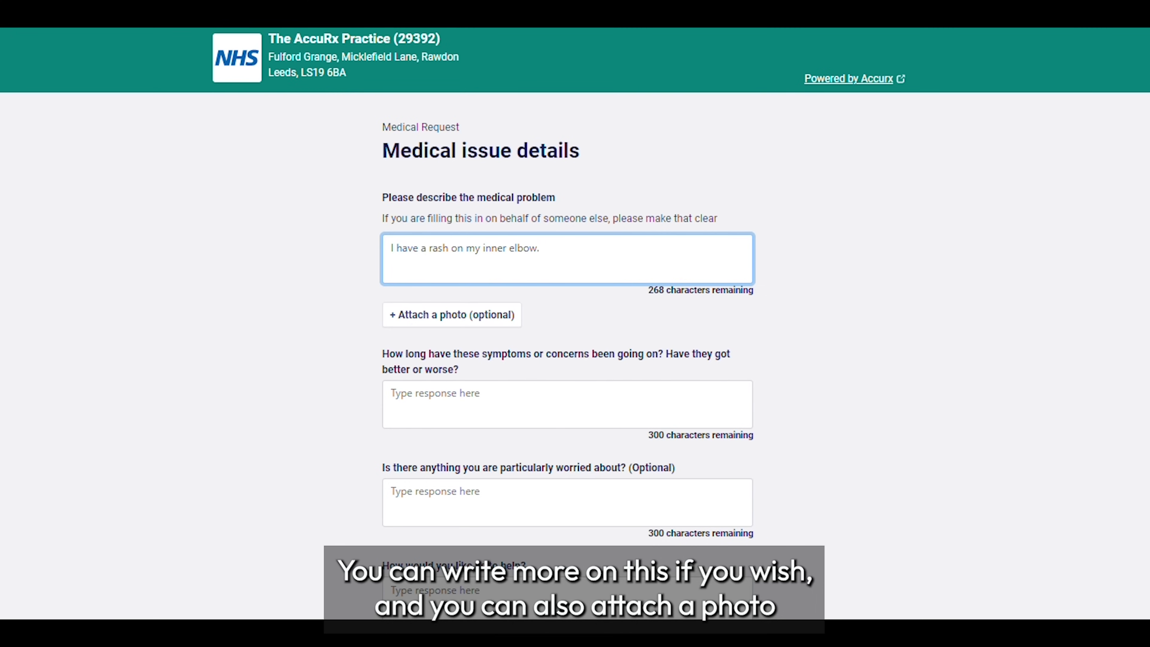
click(452, 315)
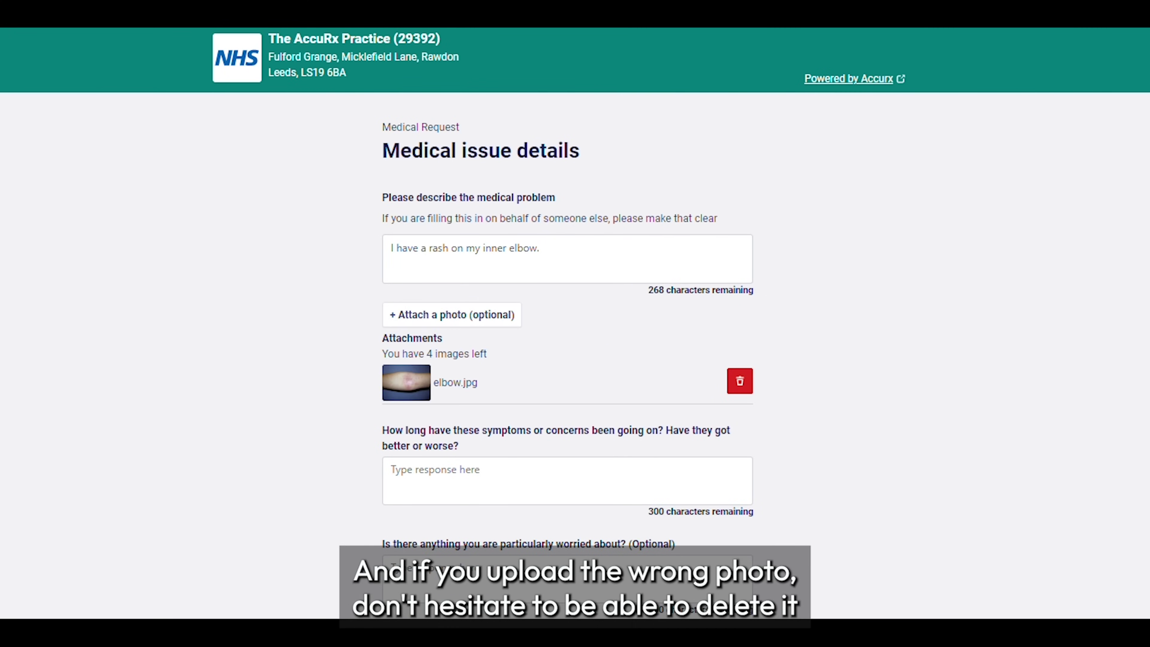
click(567, 480)
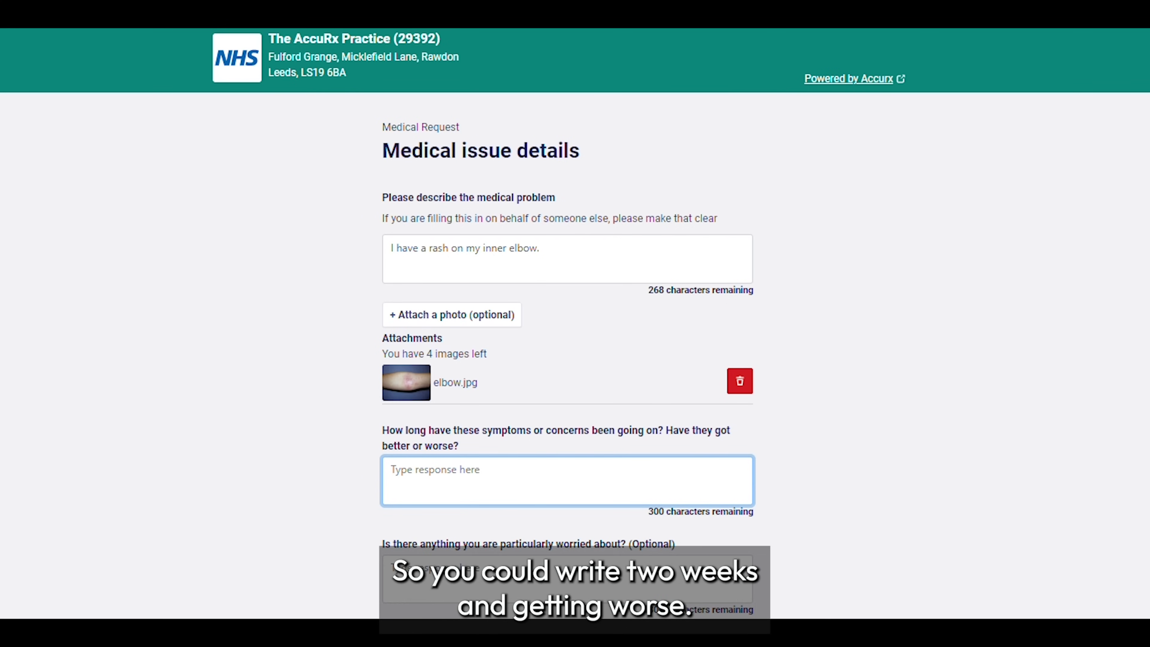
Answer the symptom duration question with 'Two weeks and getting worse'.
text(Two weeks and getting worse)
scroll(575, 317, down, 2)
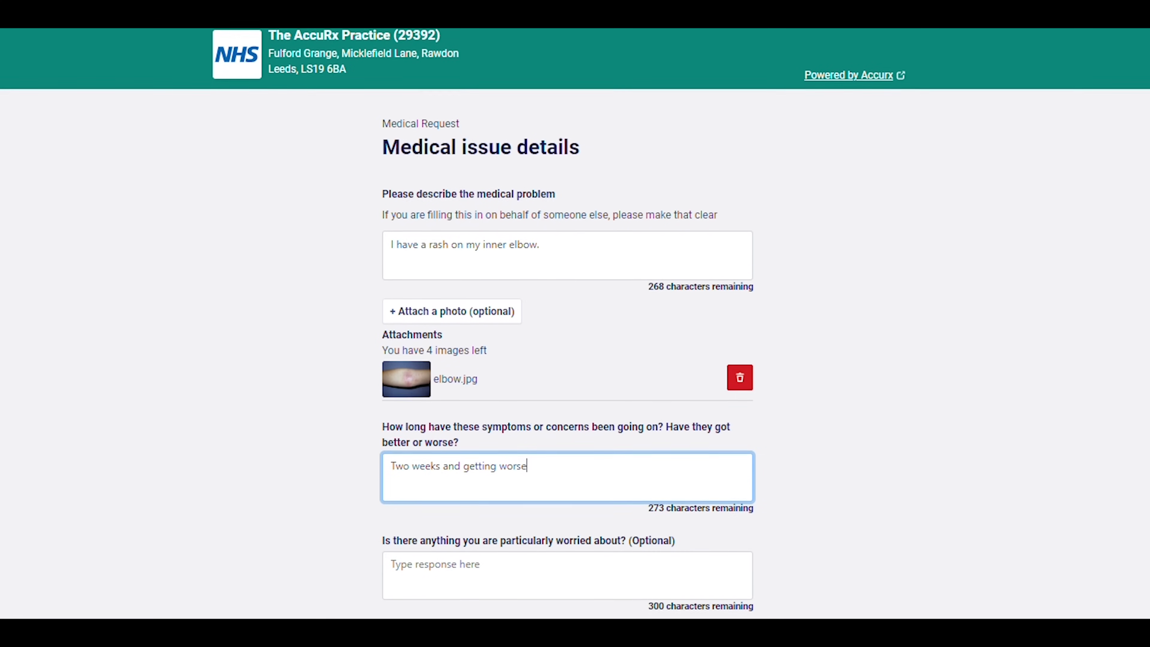
scroll(575, 317, down, 4)
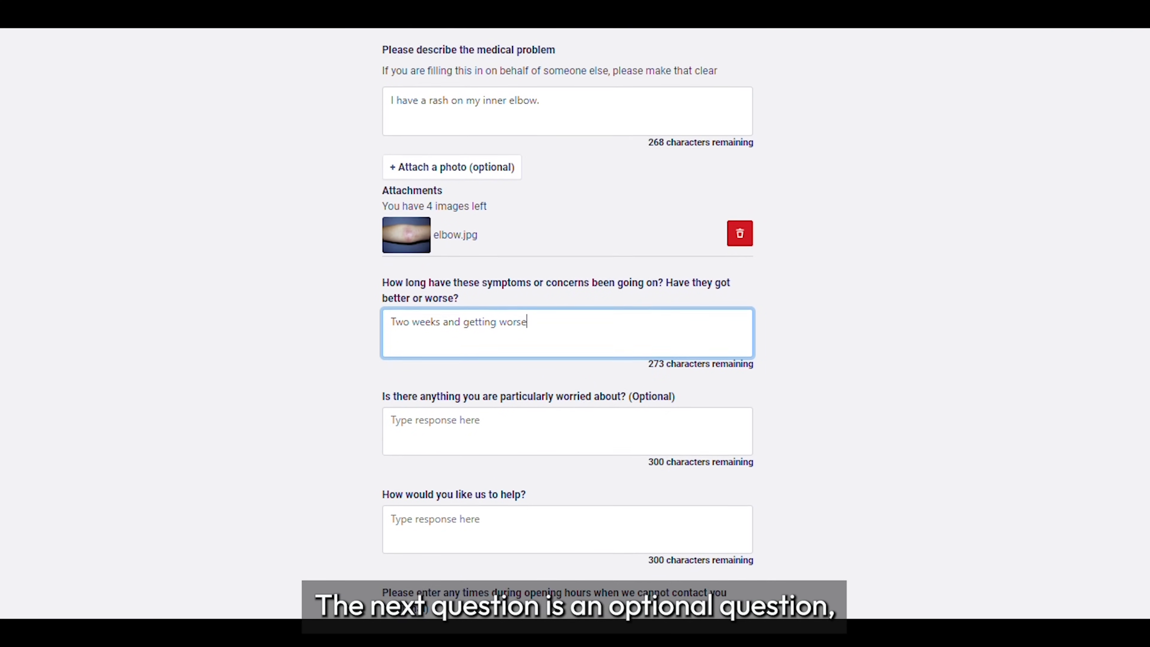
scroll(575, 317, down, 1)
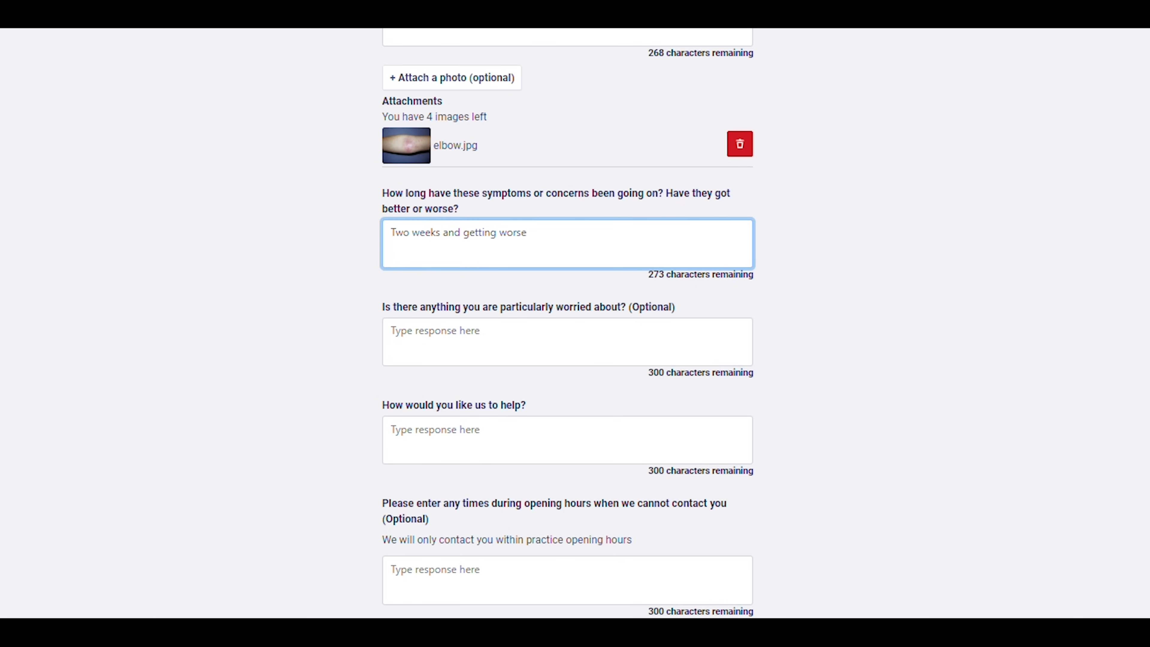
Answer how the practice should help with 'A cream helped last time.'.
click(392, 330)
click(392, 430)
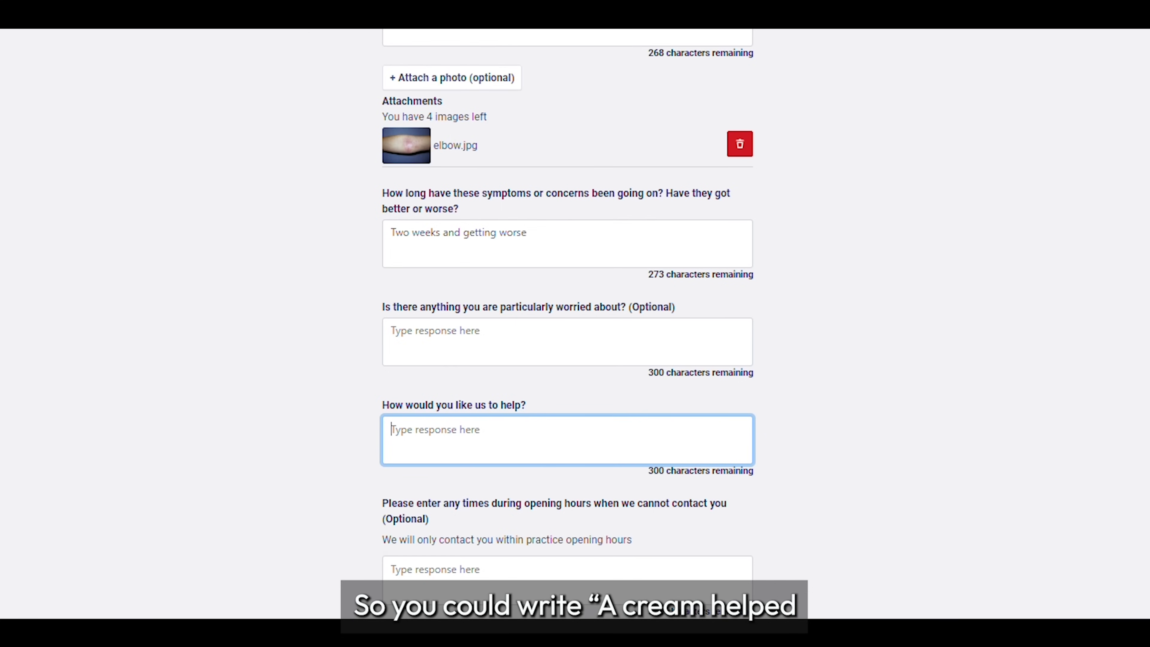
text(A cream helped last time.)
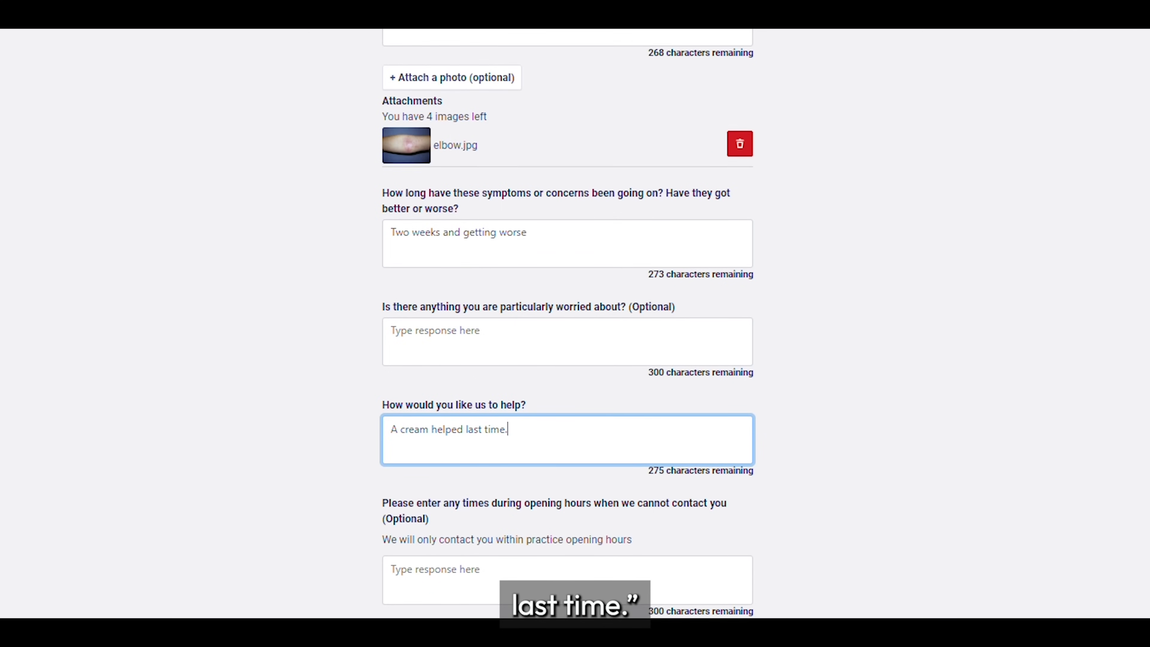
scroll(568, 323, down, 1)
click(453, 525)
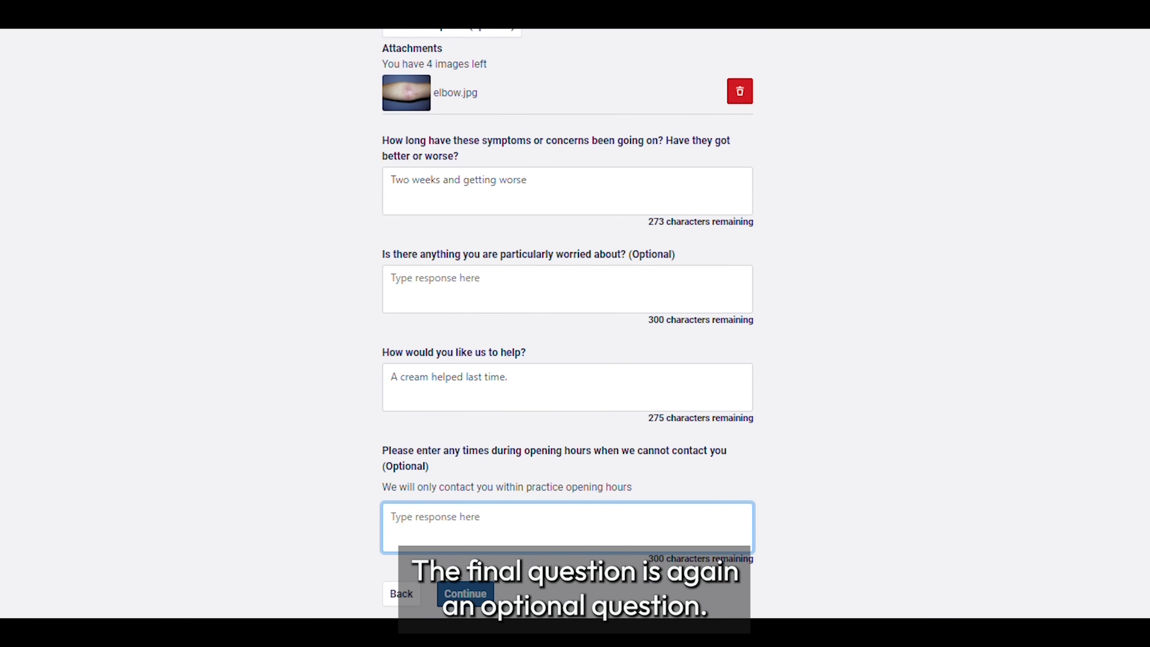
Enter 'At 4pm I'm doing the school run.' as the unavailable time and continue.
click(672, 524)
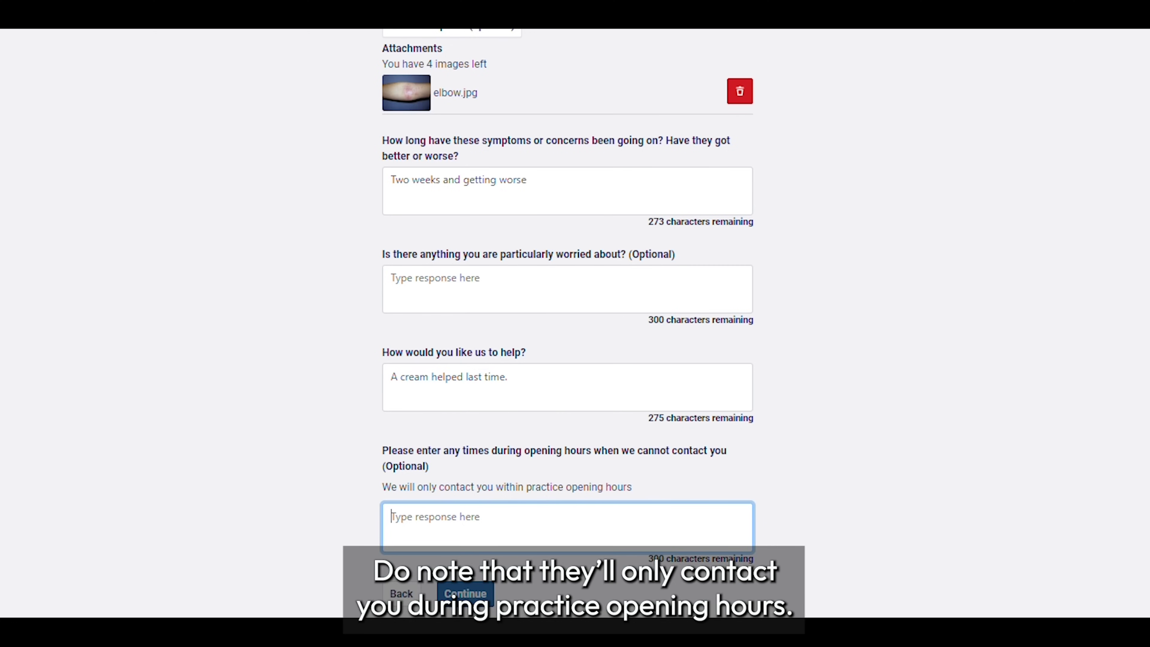
text(At 4)
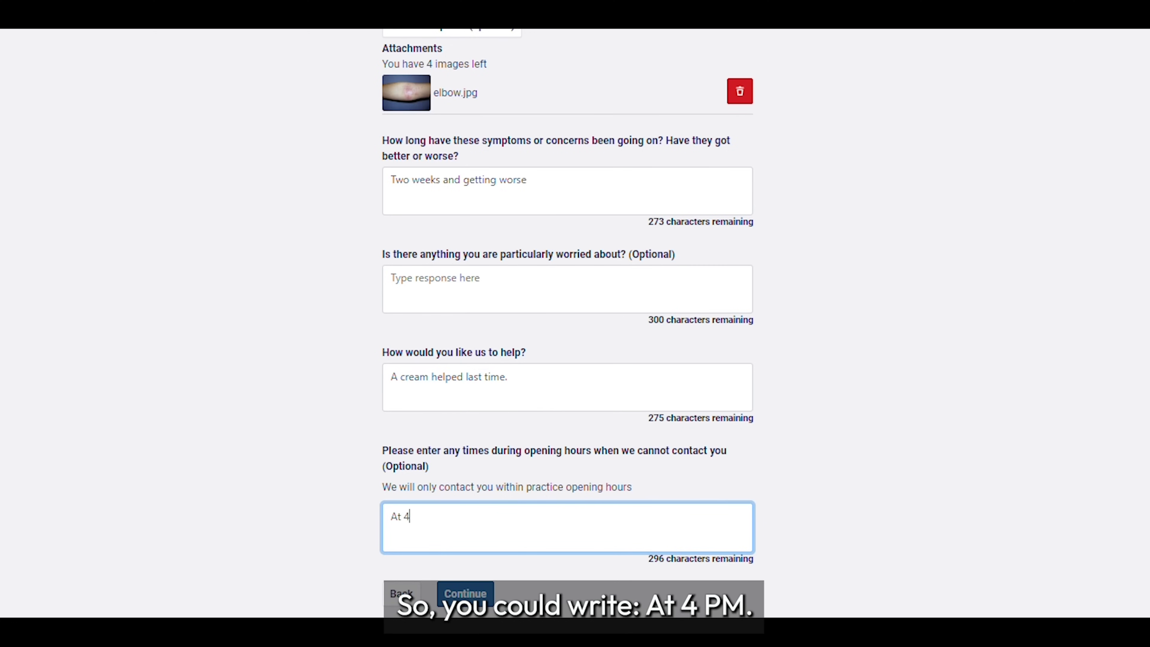
text(pm I)
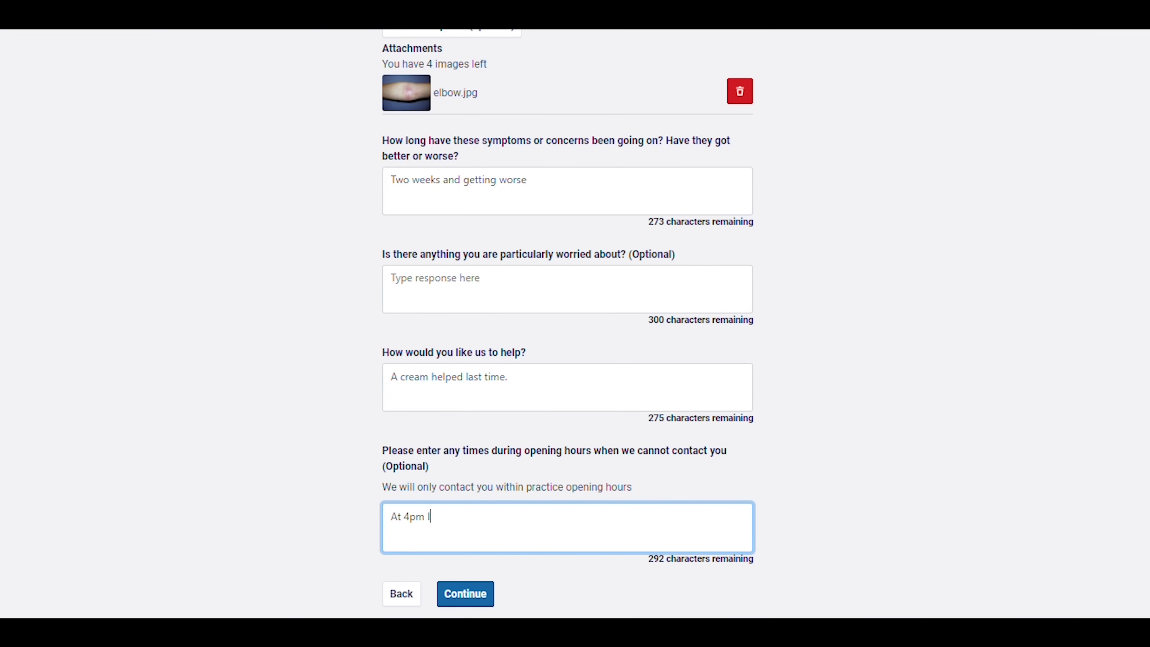
text('m doing the school run.)
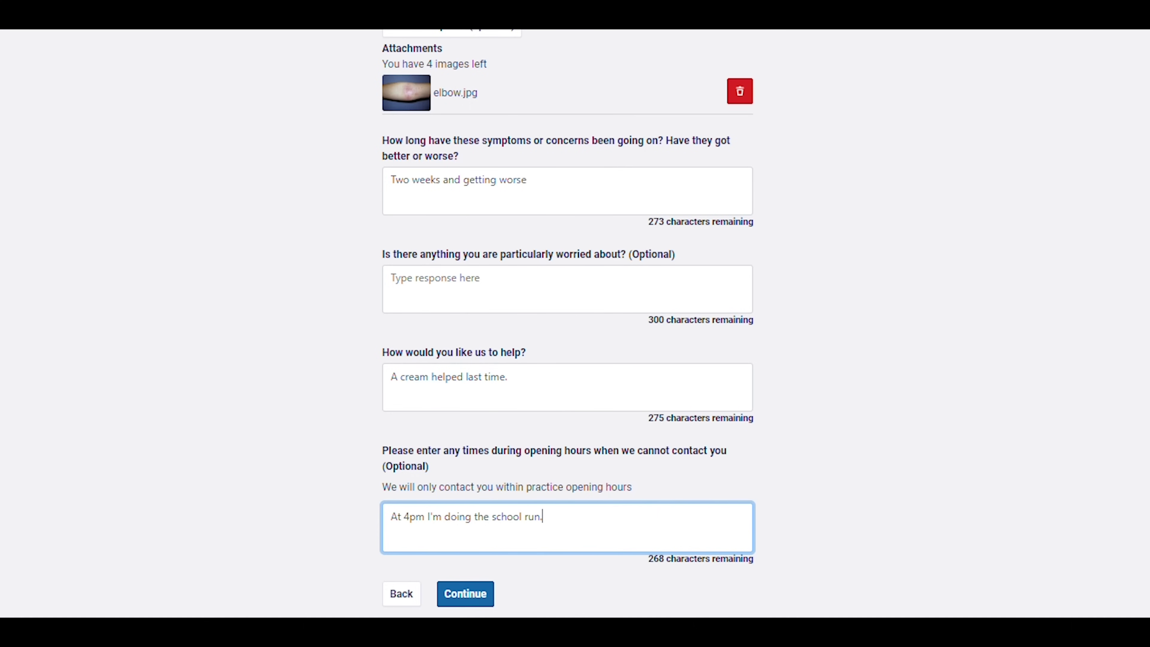
key(Tab)
key(Tab)
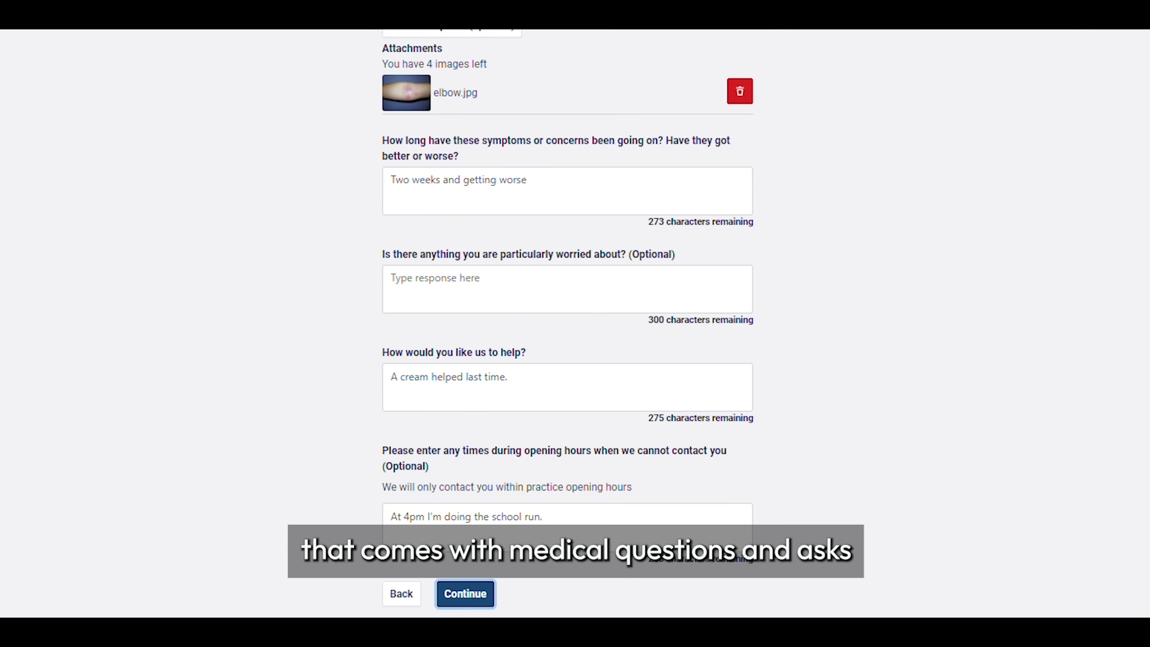
click(465, 593)
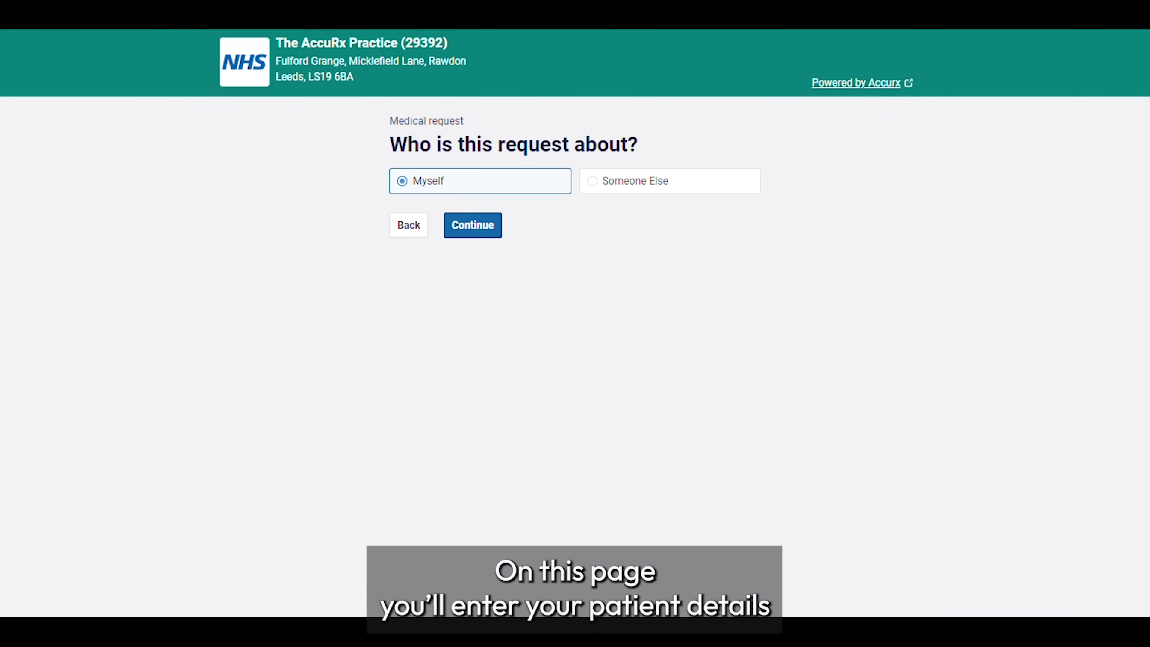
Mark the request as being about Myself and continue to Your details.
key(Tab)
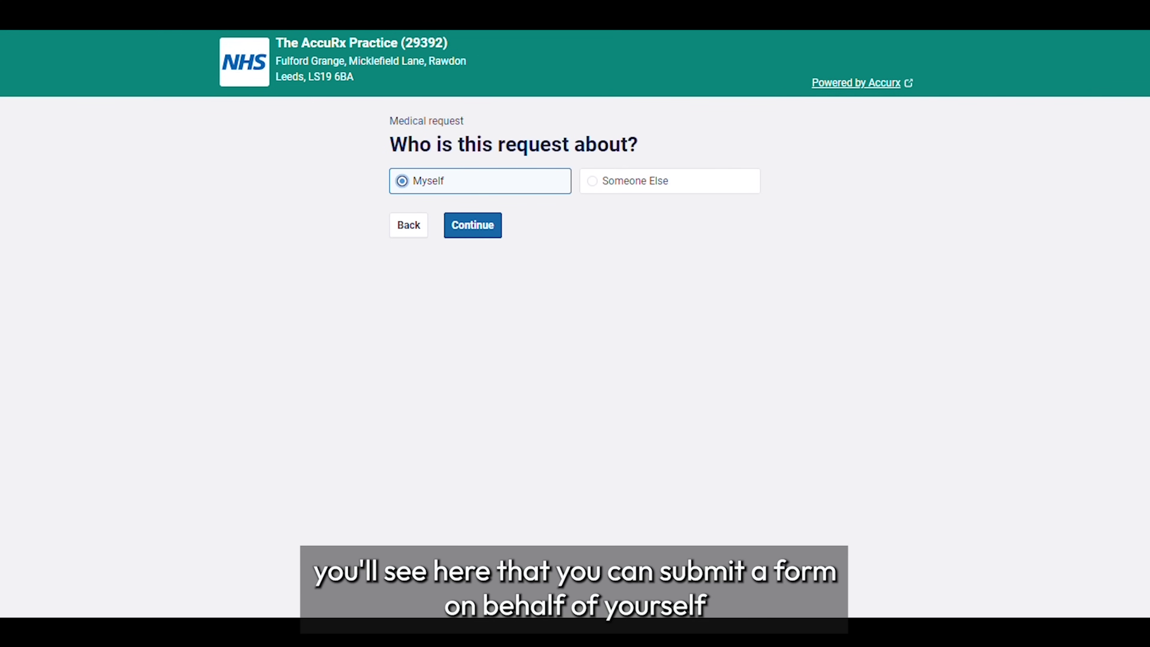
click(713, 180)
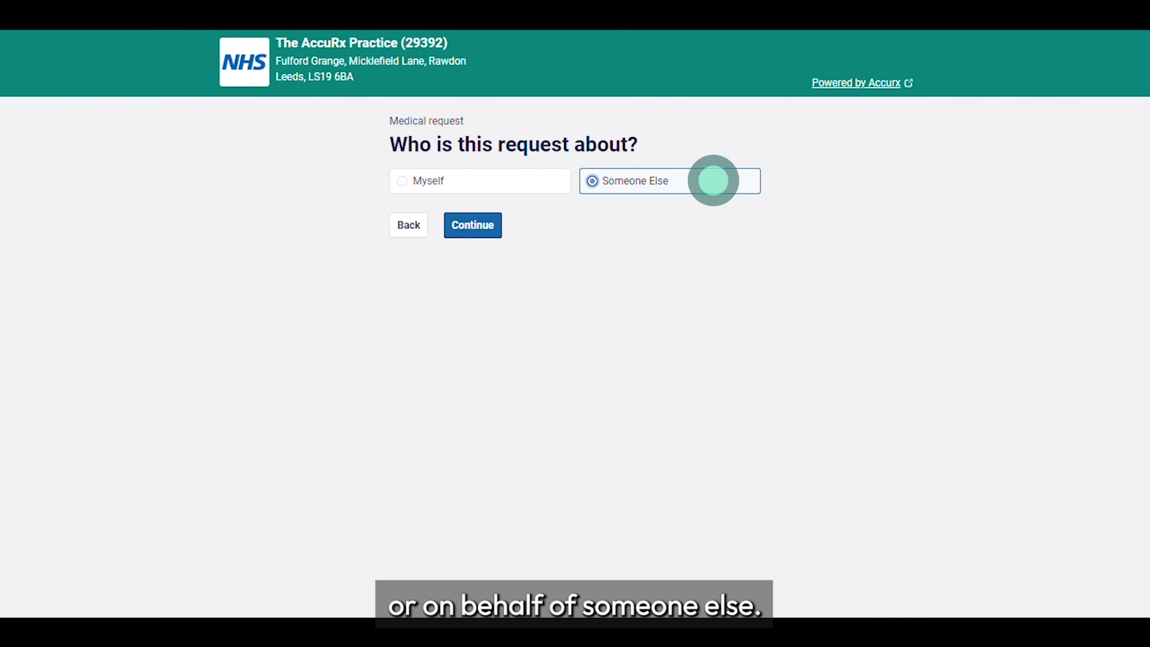
click(480, 180)
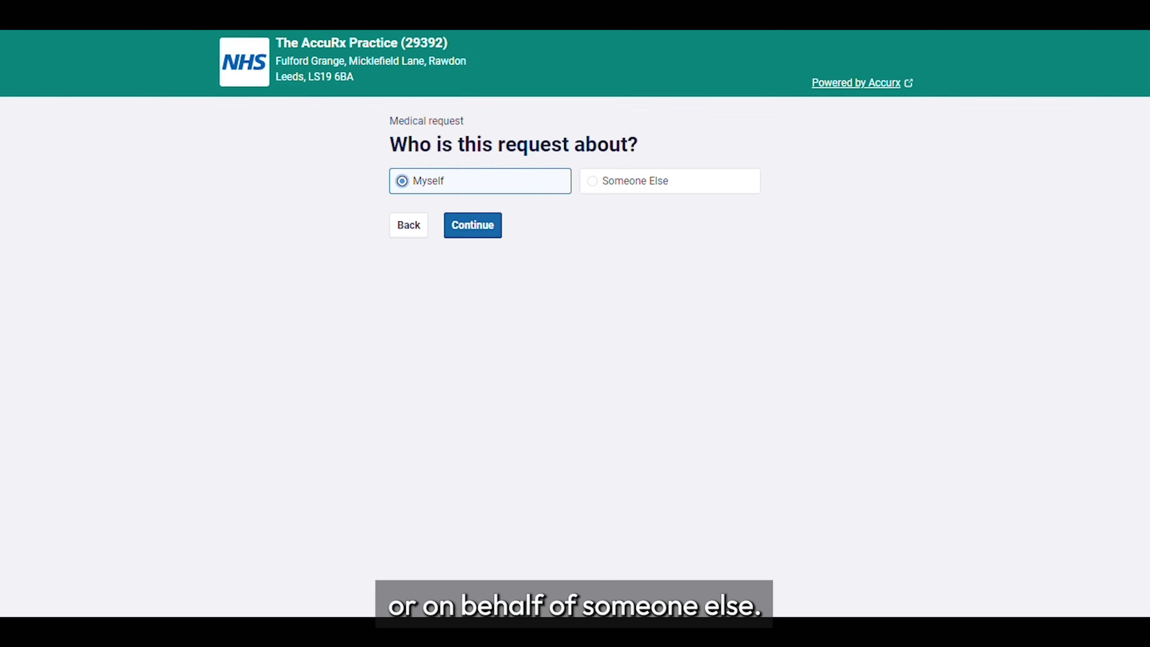
click(472, 225)
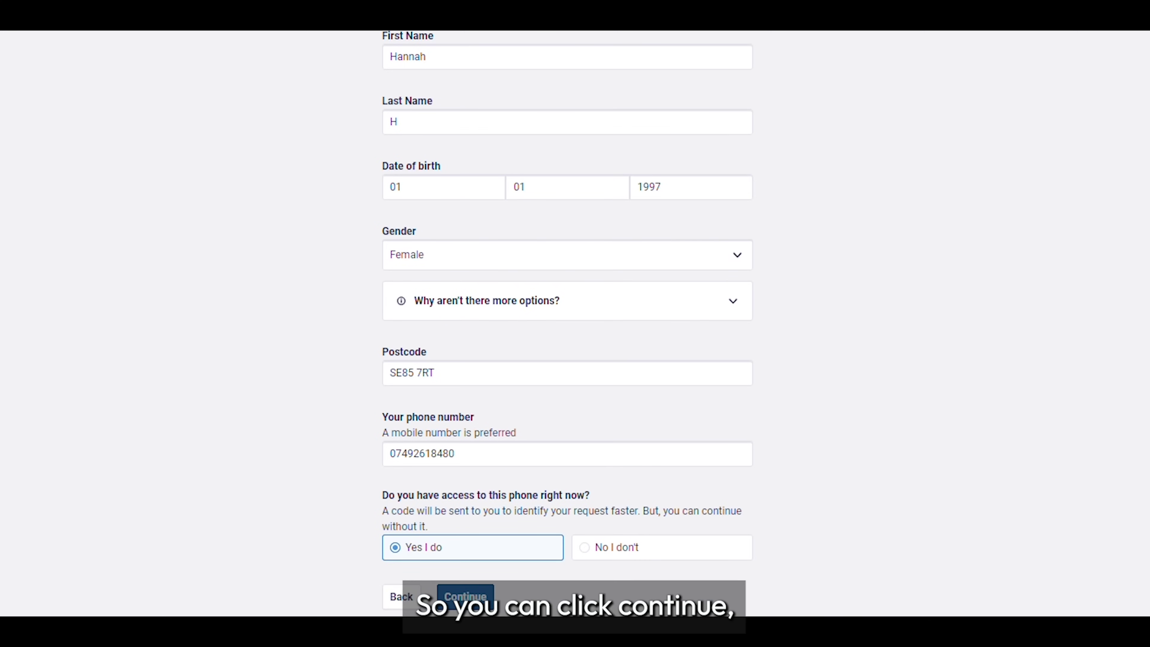
Accept the pre-filled patient details and proceed to phone verification.
click(464, 596)
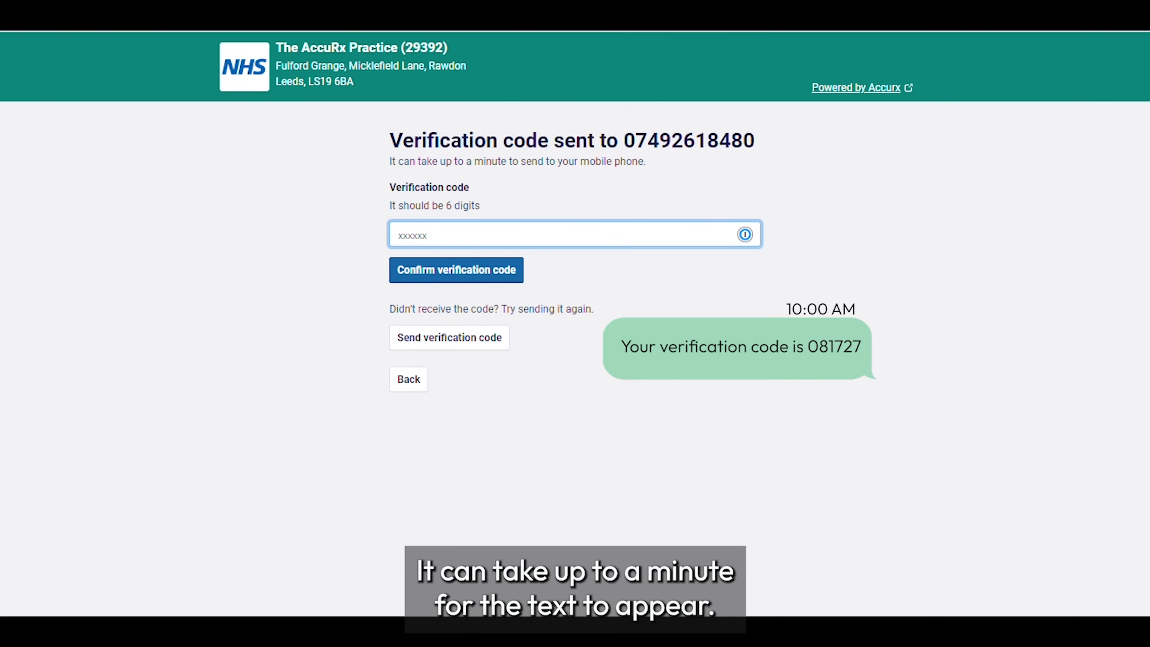
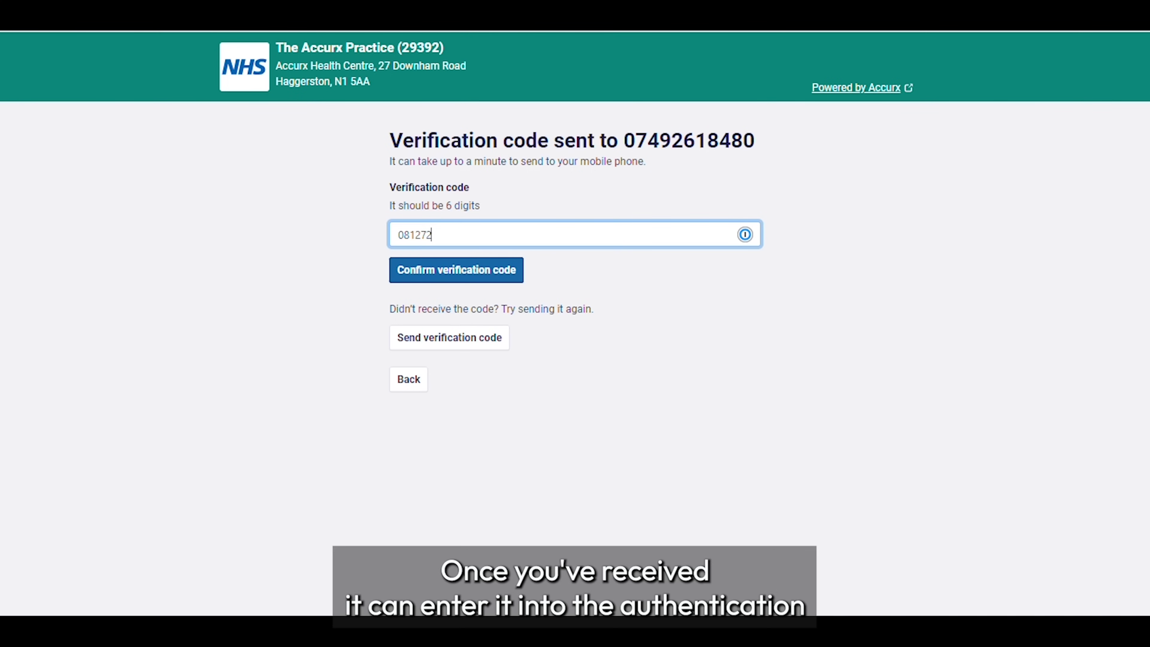
Enter the 6-digit verification code from the text message and confirm it.
click(456, 270)
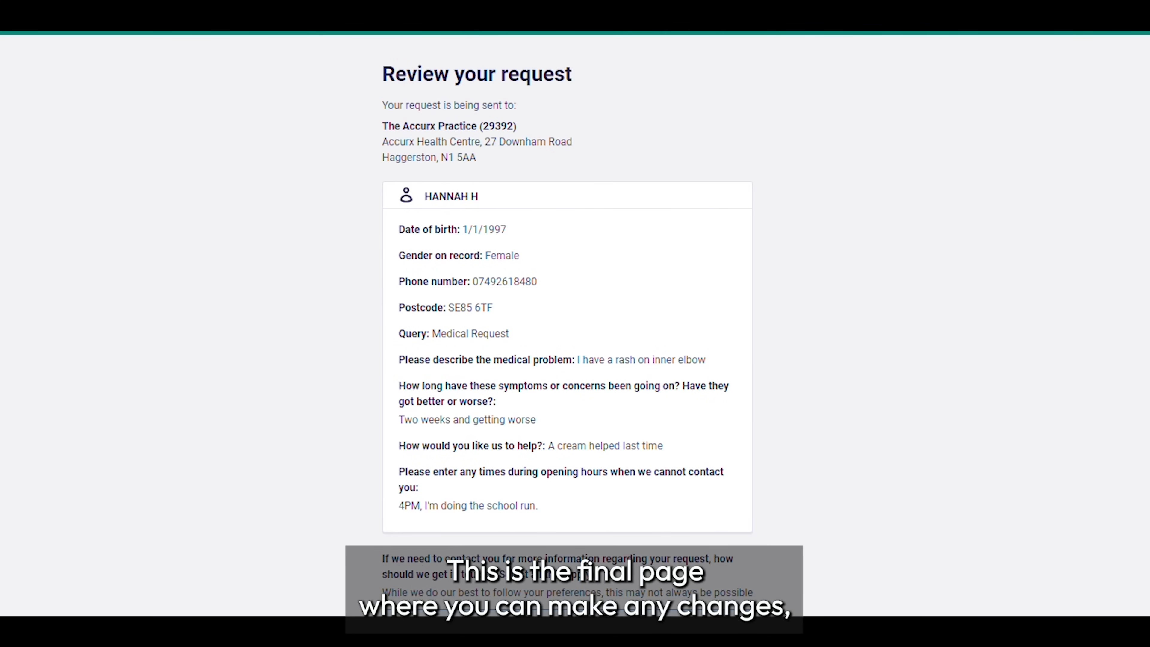
Review the request summary and submit it with contact and confirmation-text options ticked.
scroll(566, 326, down, 4)
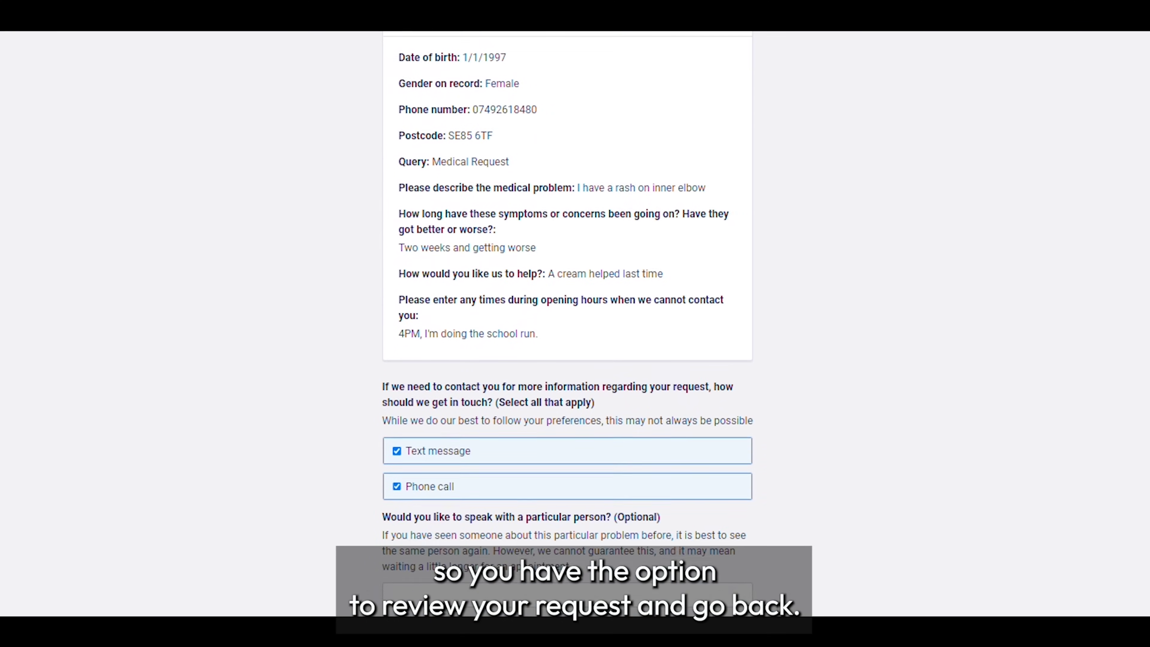
scroll(567, 326, down, 3)
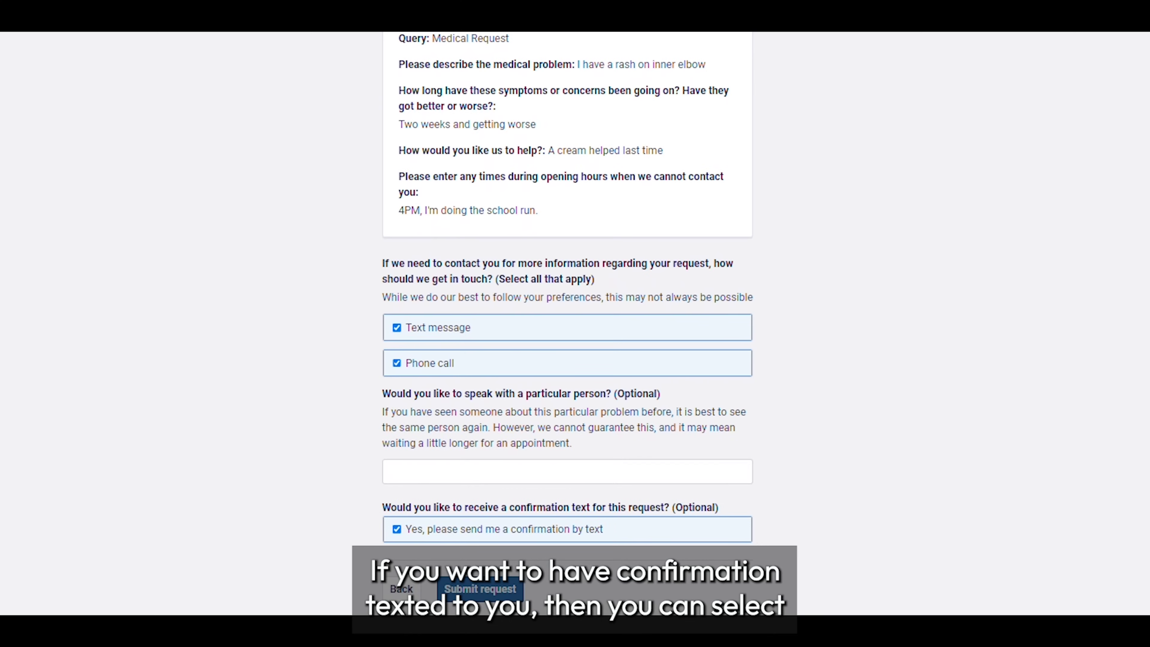
click(480, 589)
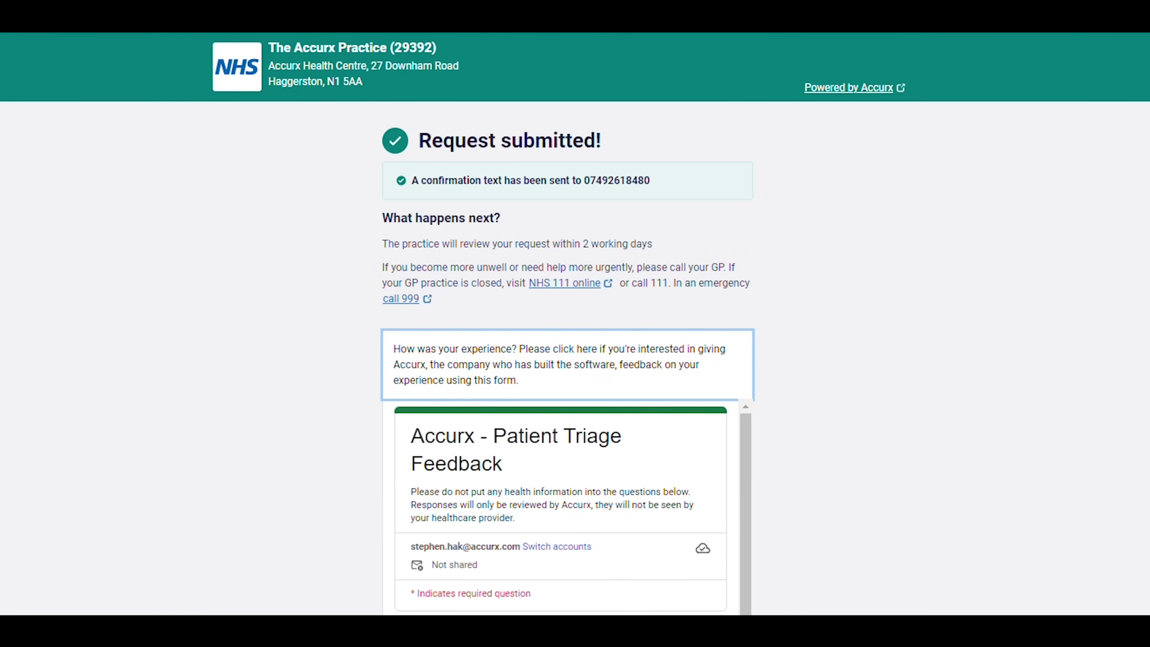
Scroll down the Request submitted page to reveal the Patient Triage Feedback questions.
scroll(575, 323, down, 3)
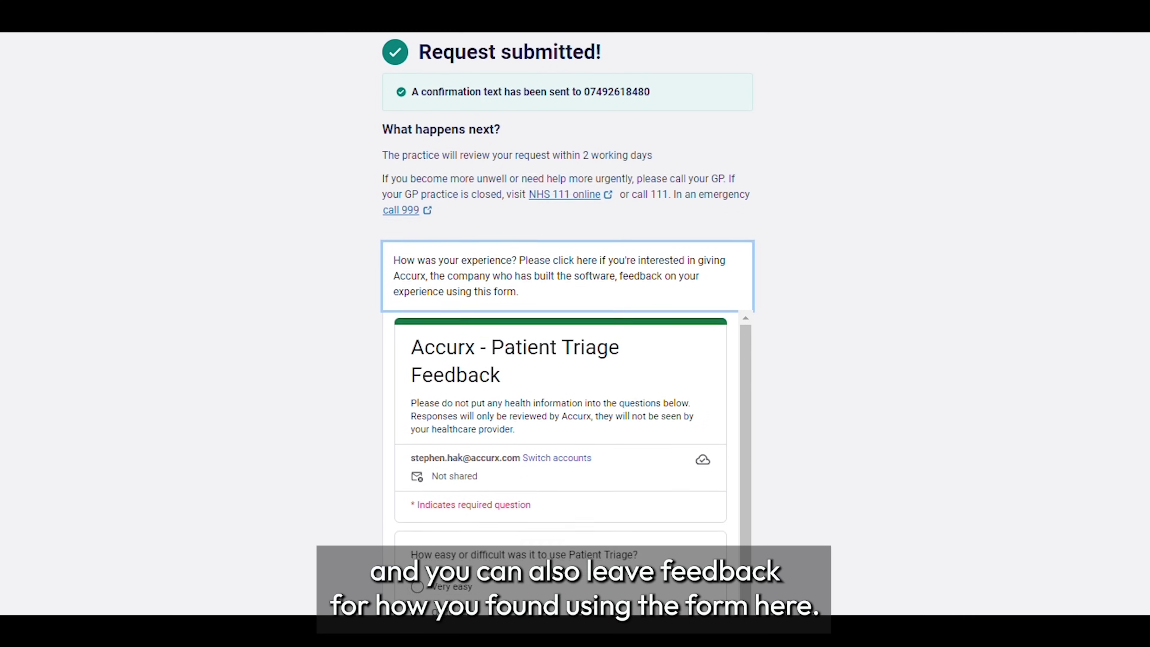
scroll(565, 323, down, 3)
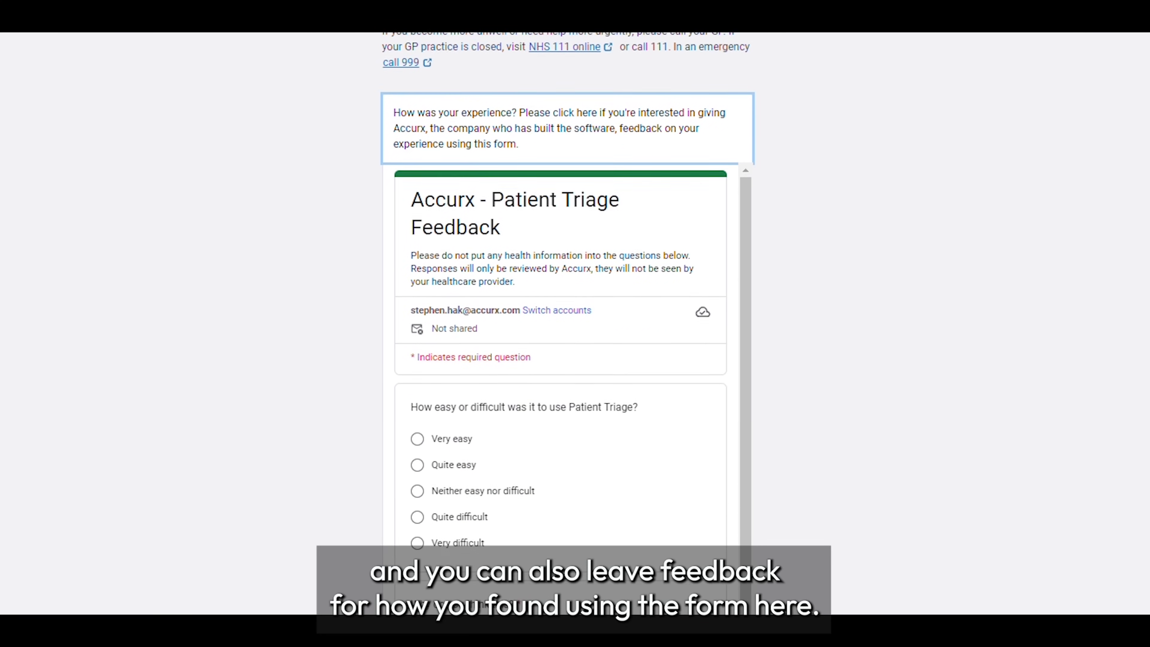
scroll(566, 323, down, 2)
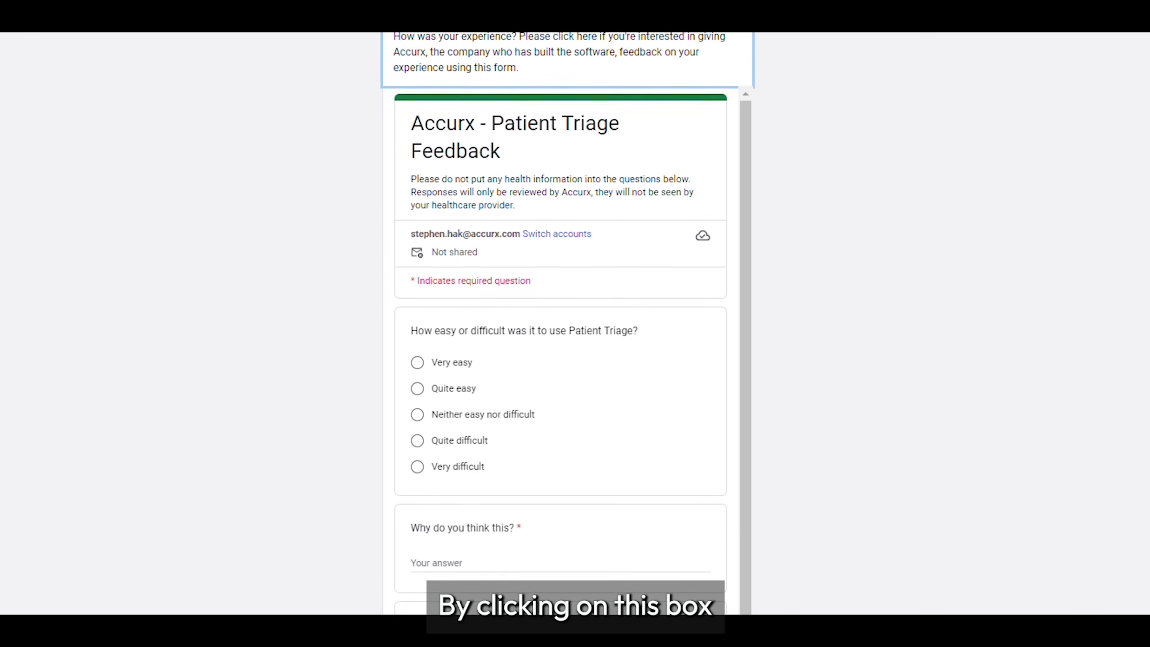
scroll(566, 323, down, 5)
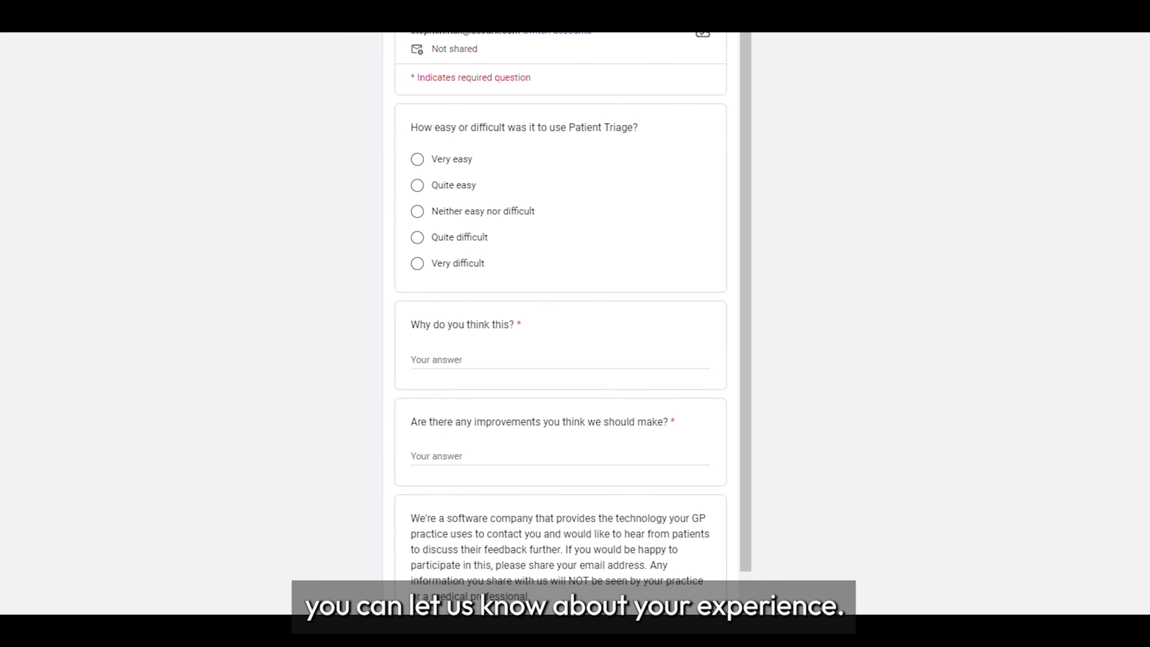